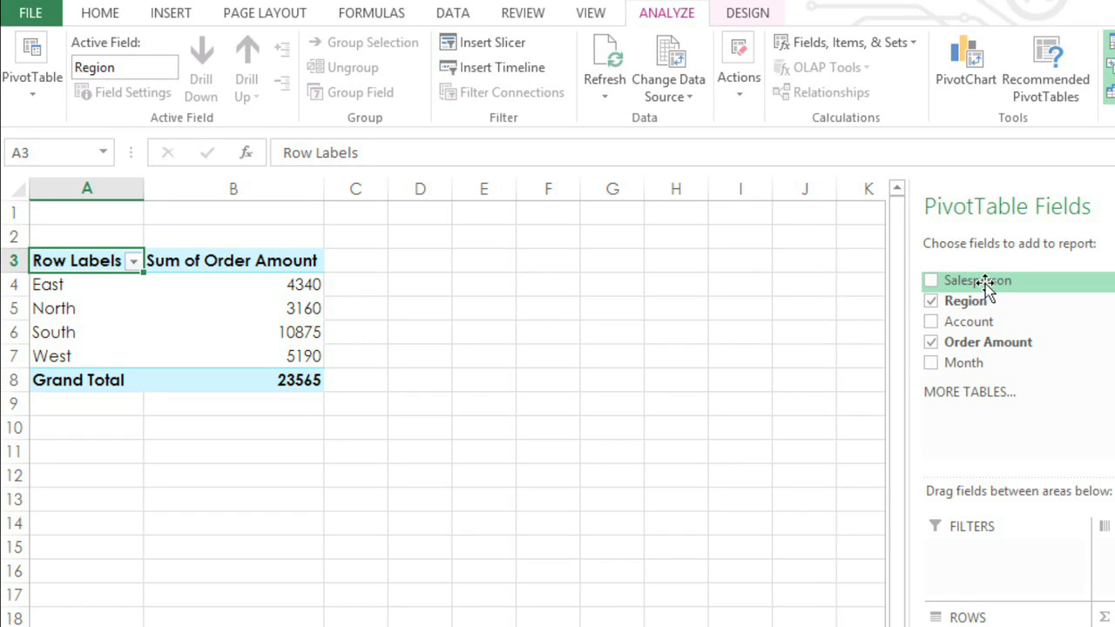
Place the Salesperson field in the FILTERS area, showing (All) above the pivot.
drag(984, 287, 987, 558)
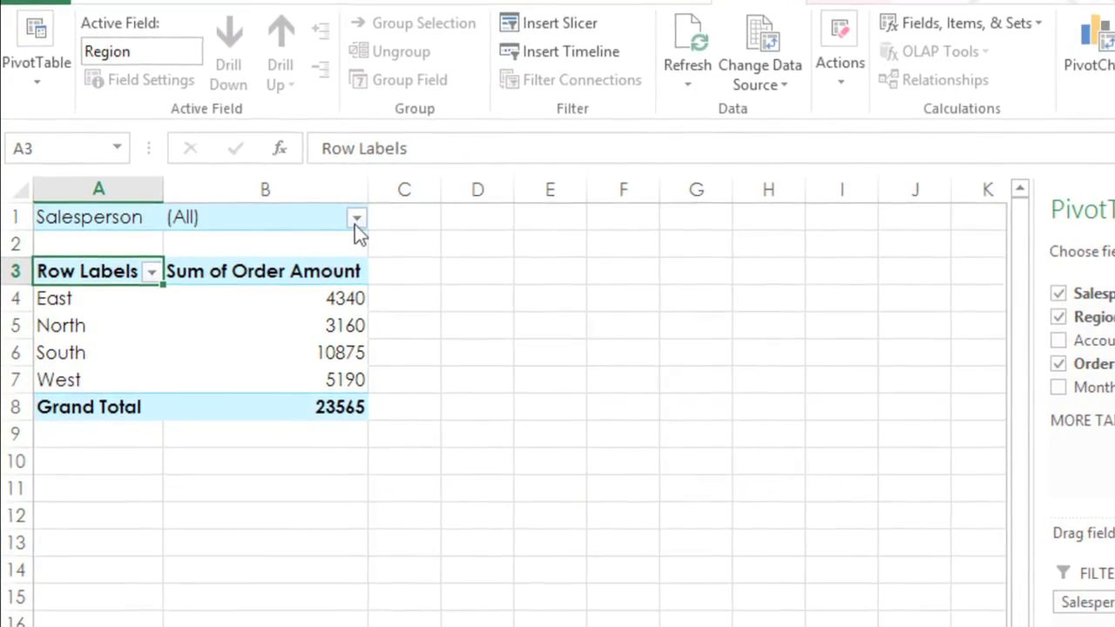
Filter out the second, fourth and seventh salespeople, leaving East 4340 and South 10875.
click(361, 222)
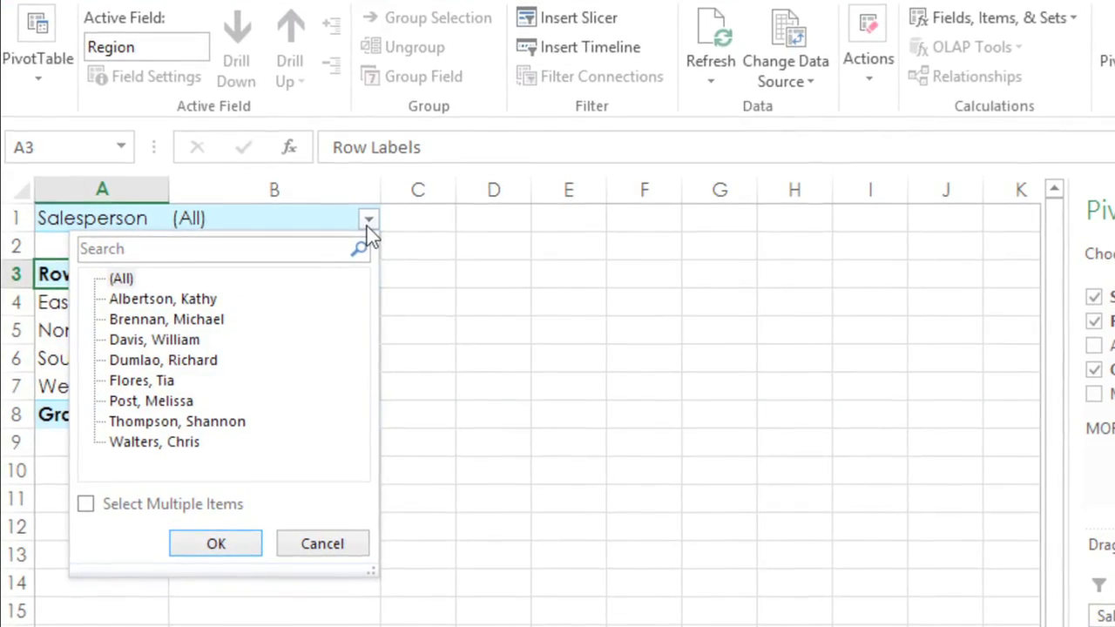
click(84, 505)
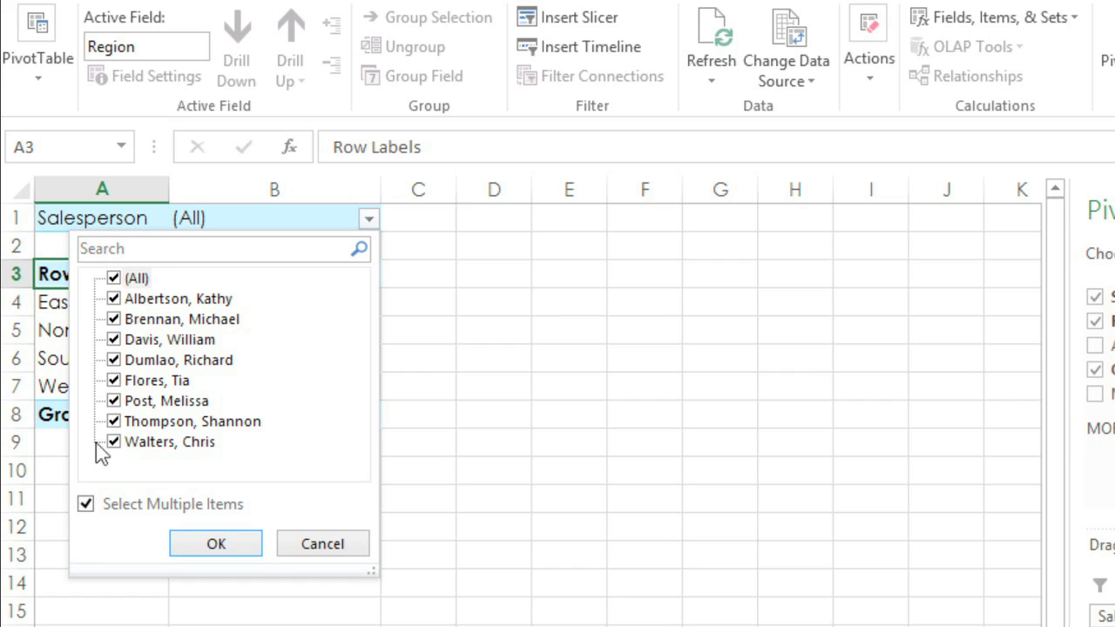
click(114, 320)
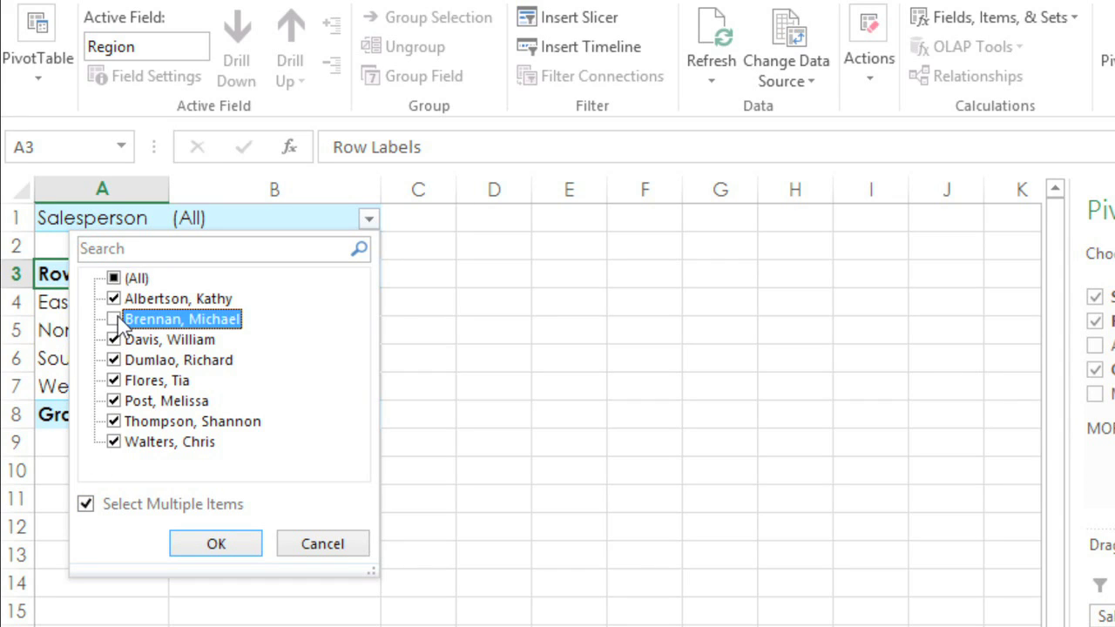
click(117, 359)
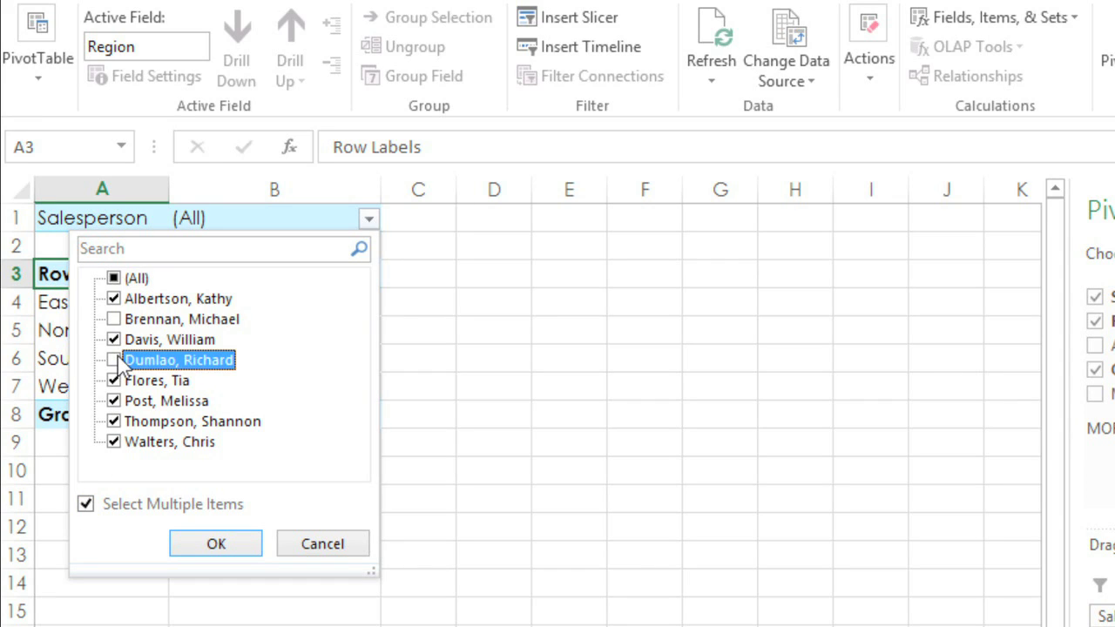
click(115, 421)
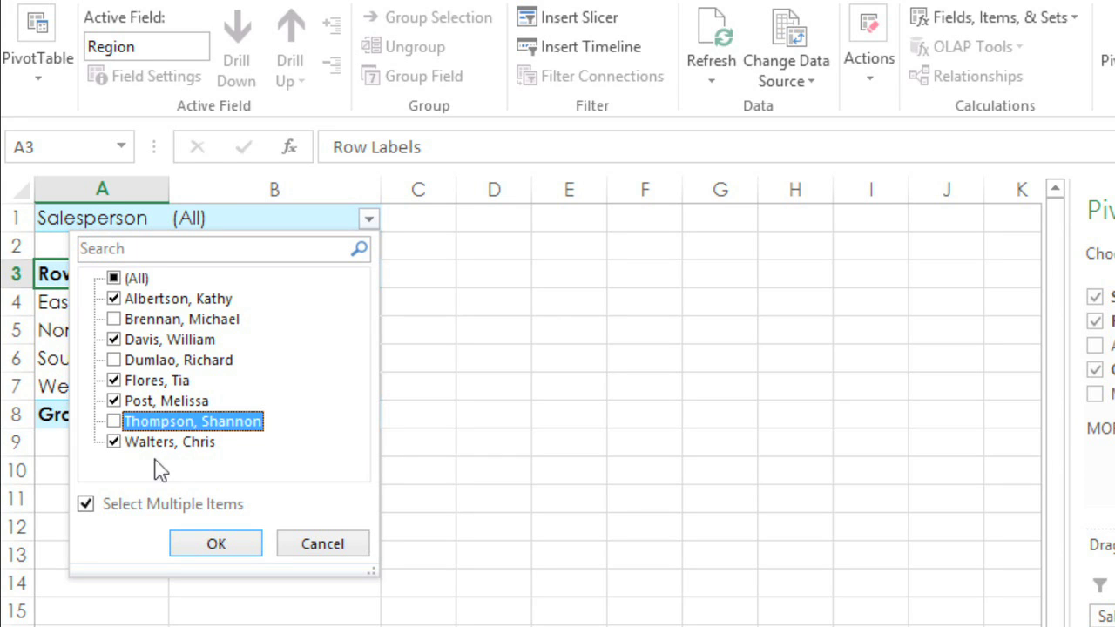
click(209, 545)
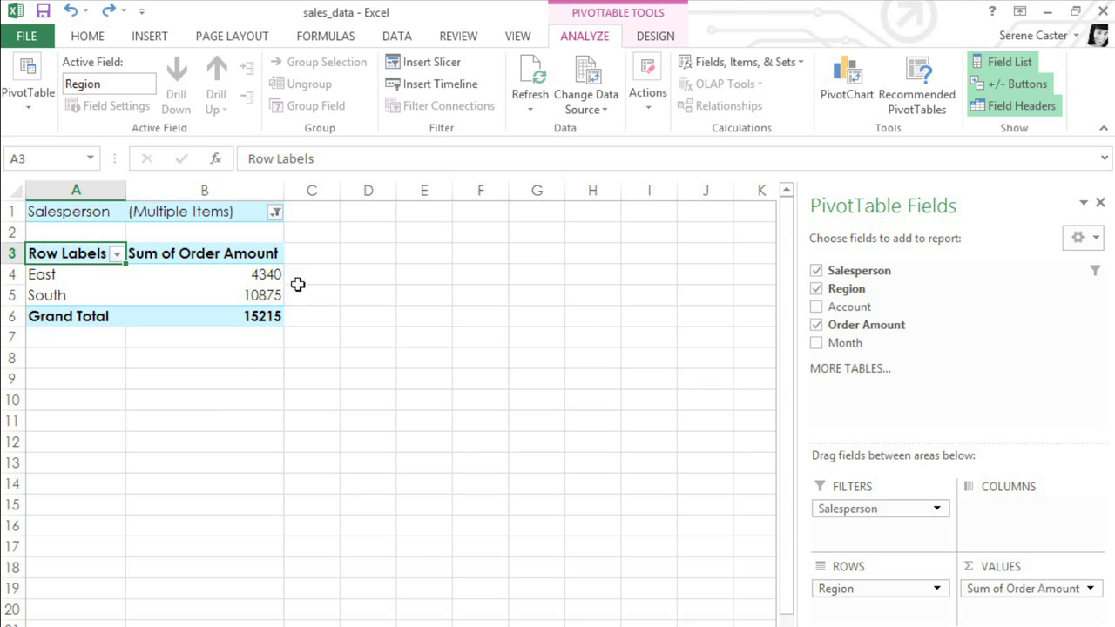
click(443, 74)
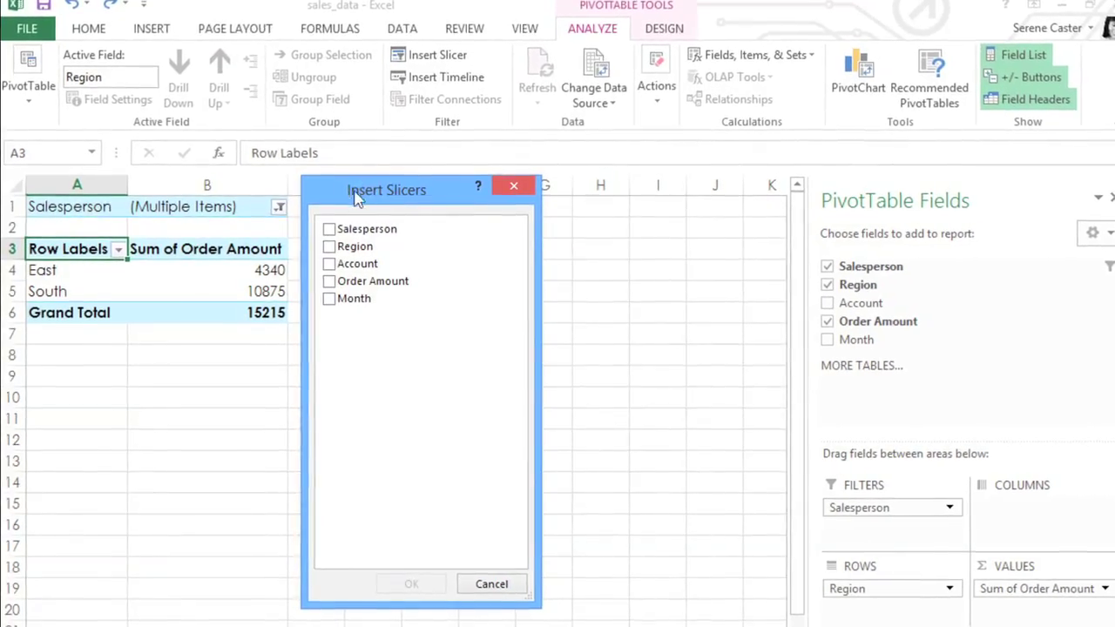
Insert a slicer for the Salesperson field beside the pivot table.
click(335, 225)
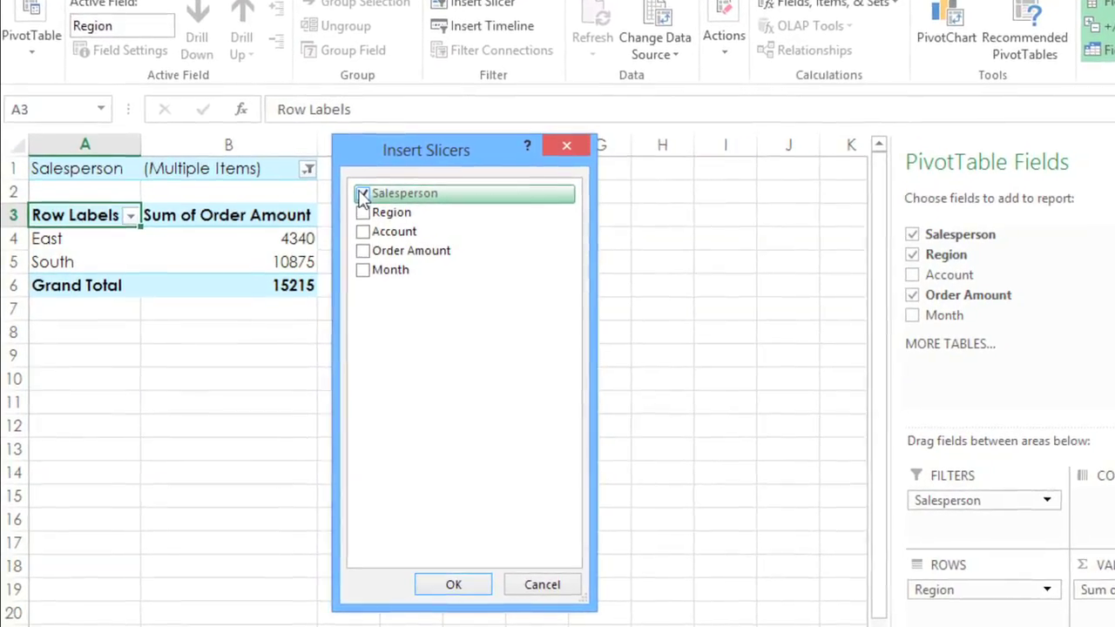
click(443, 589)
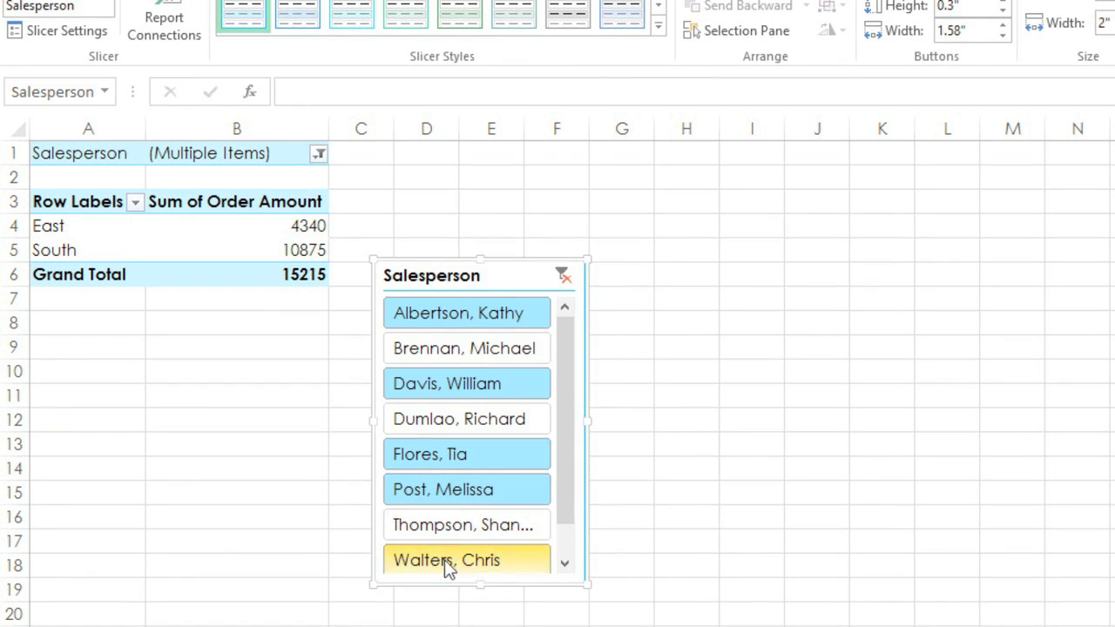
Try slicer selections: the first, the second, the first four, then the last two salespeople.
click(455, 317)
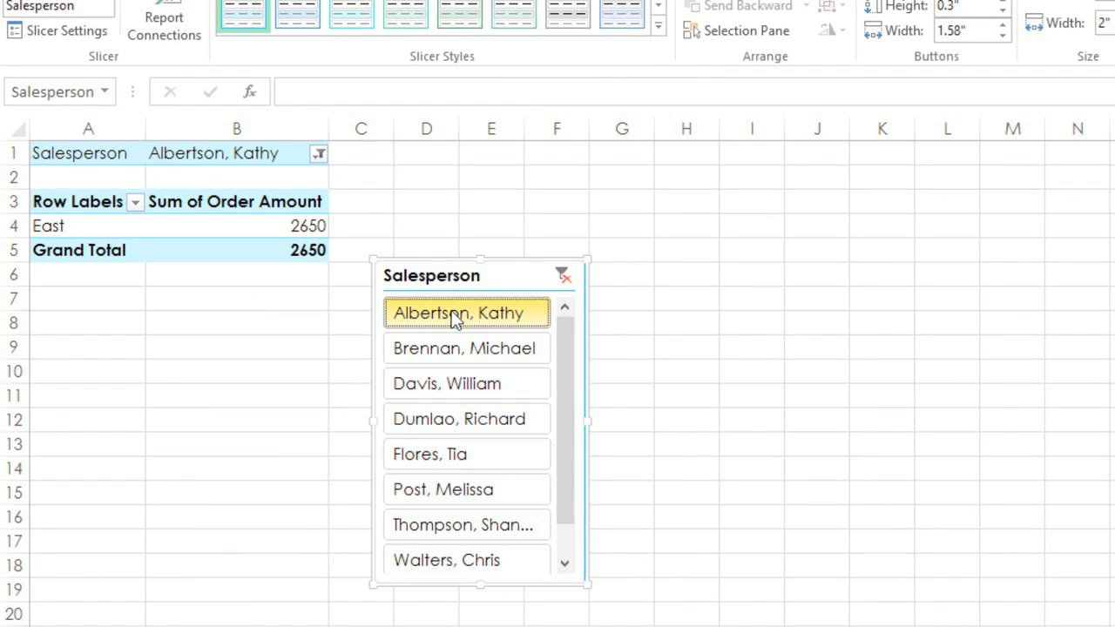
click(452, 350)
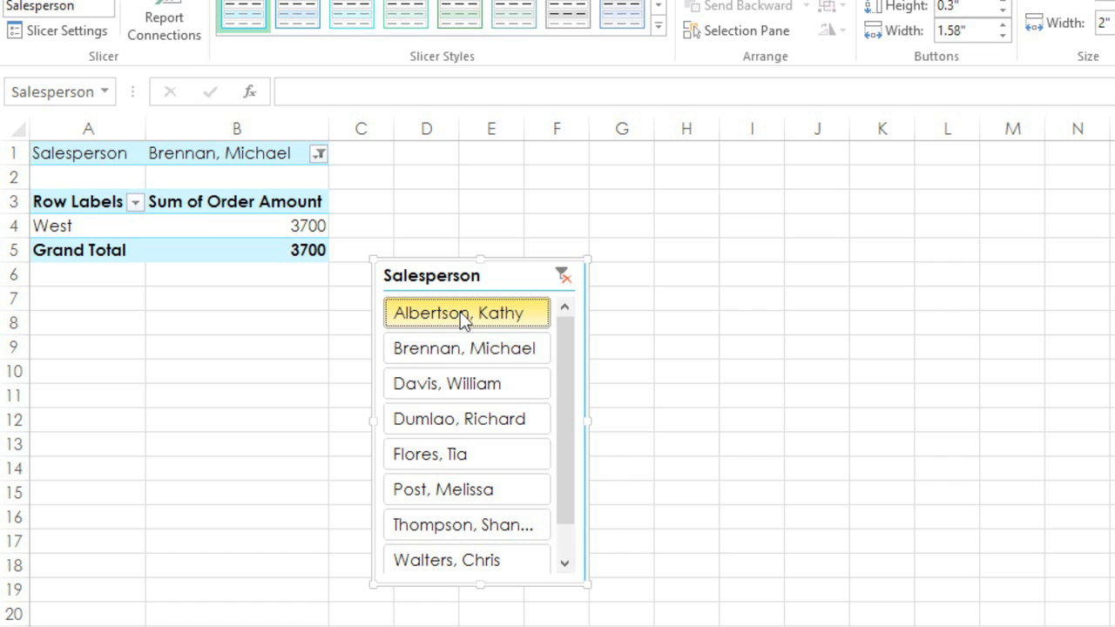
drag(464, 370, 461, 475)
drag(459, 530, 458, 560)
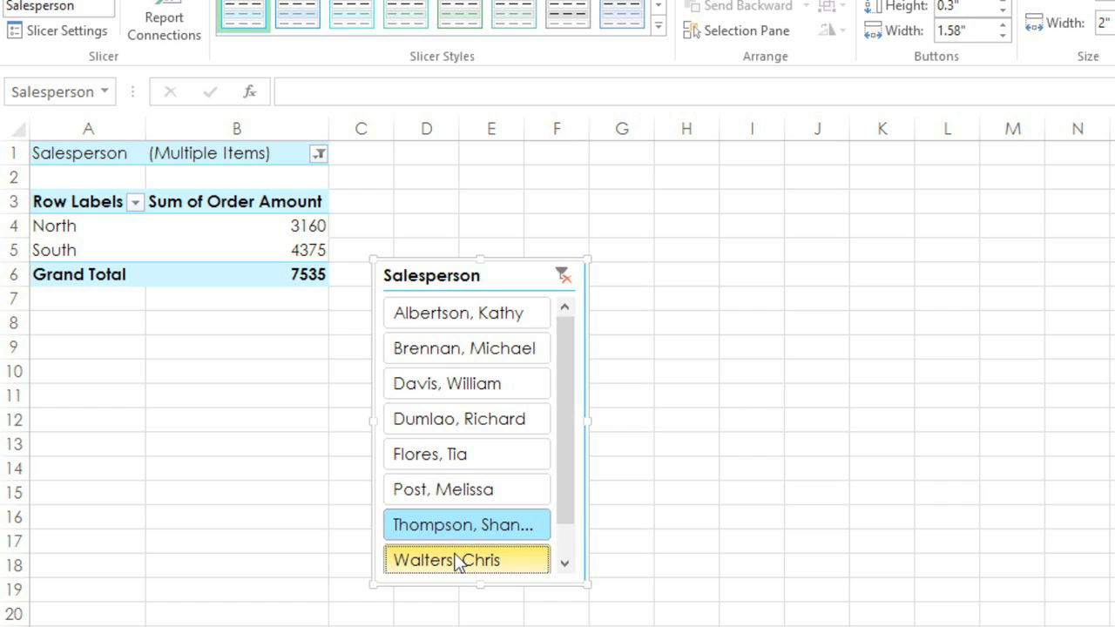
Add the fifth, third, first and second salespeople for a 20385 total, then move the slicer below the pivot.
ctrl+click(475, 456)
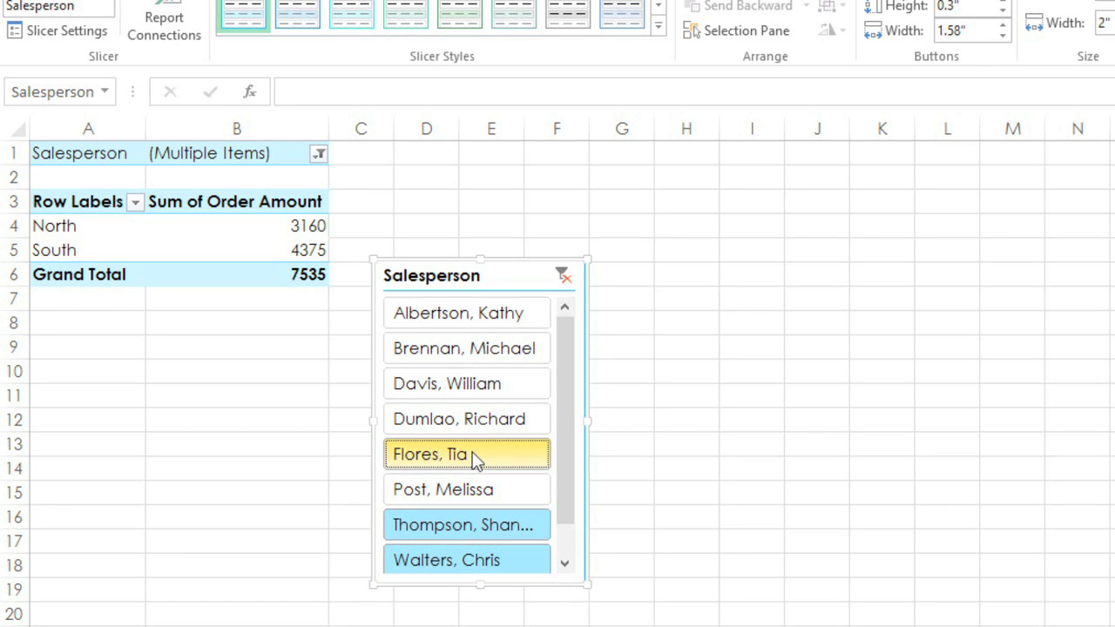
ctrl+click(471, 393)
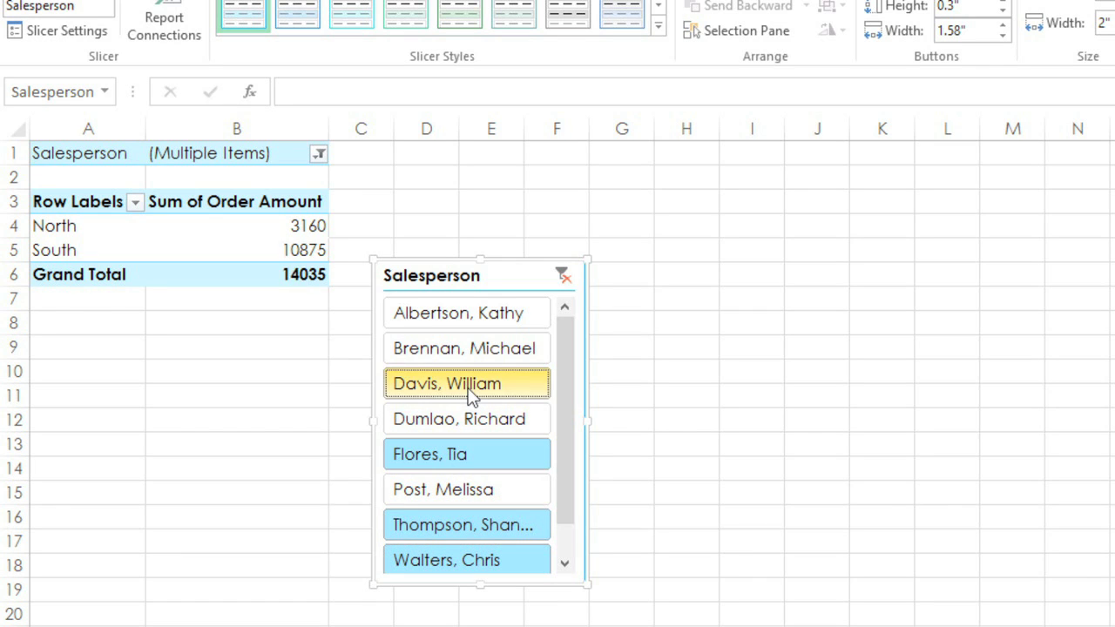
ctrl+click(470, 314)
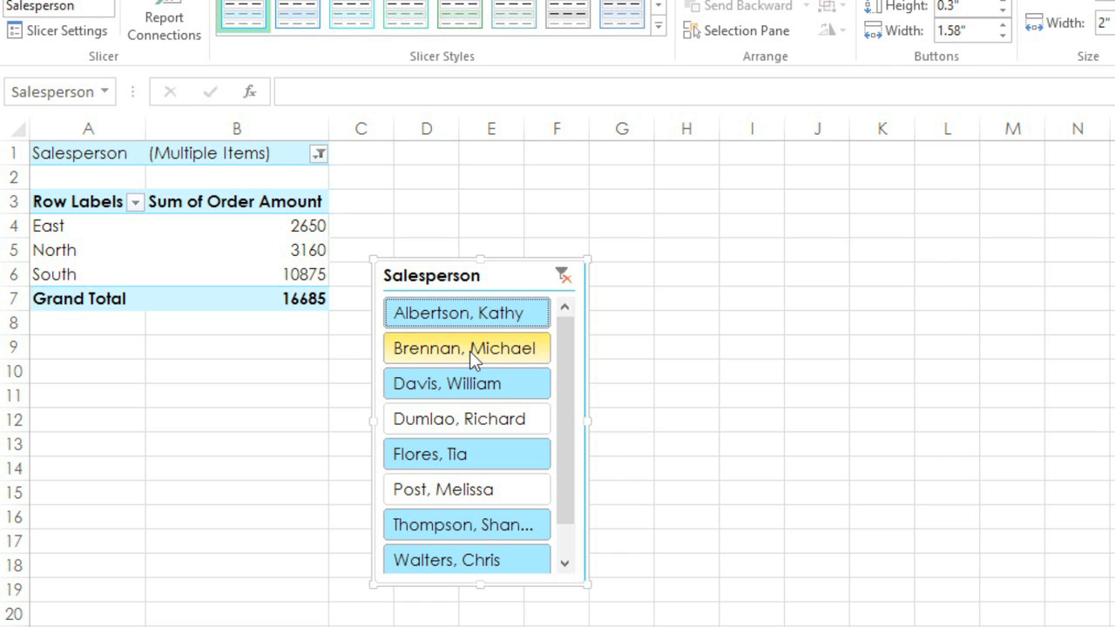
ctrl+click(470, 351)
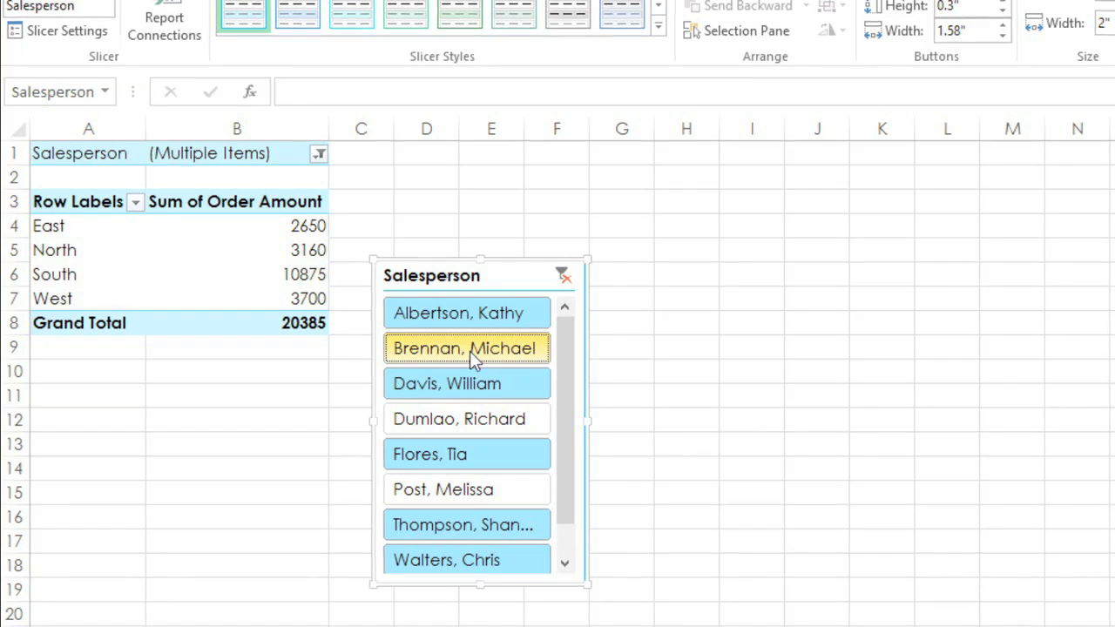
drag(418, 287, 113, 384)
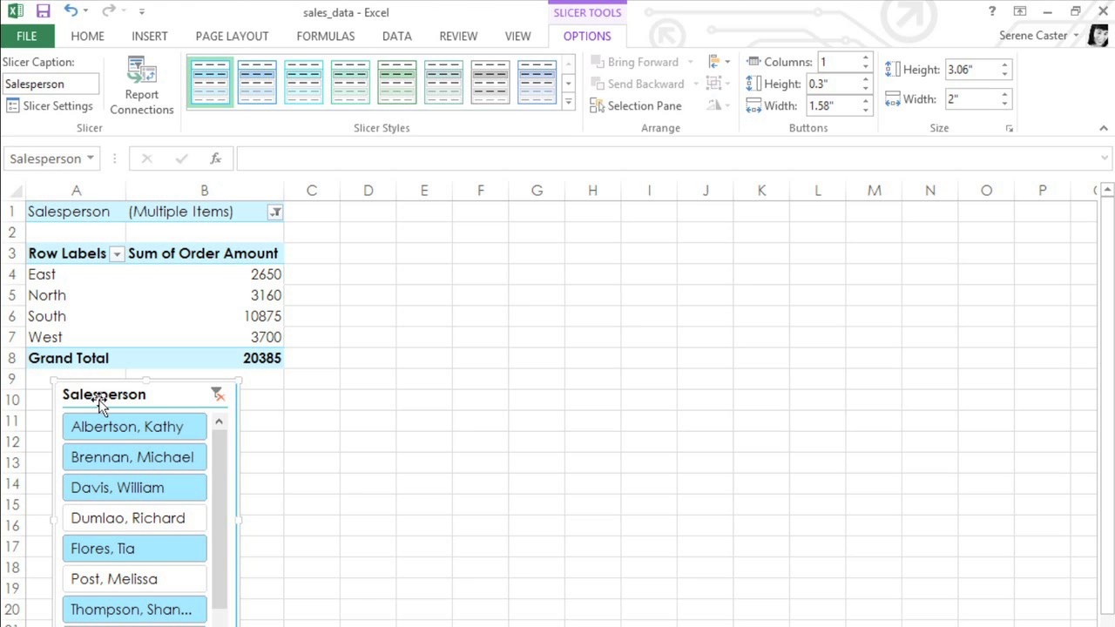
Start a PivotChart from the pivot table via the INSERT ribbon.
click(182, 358)
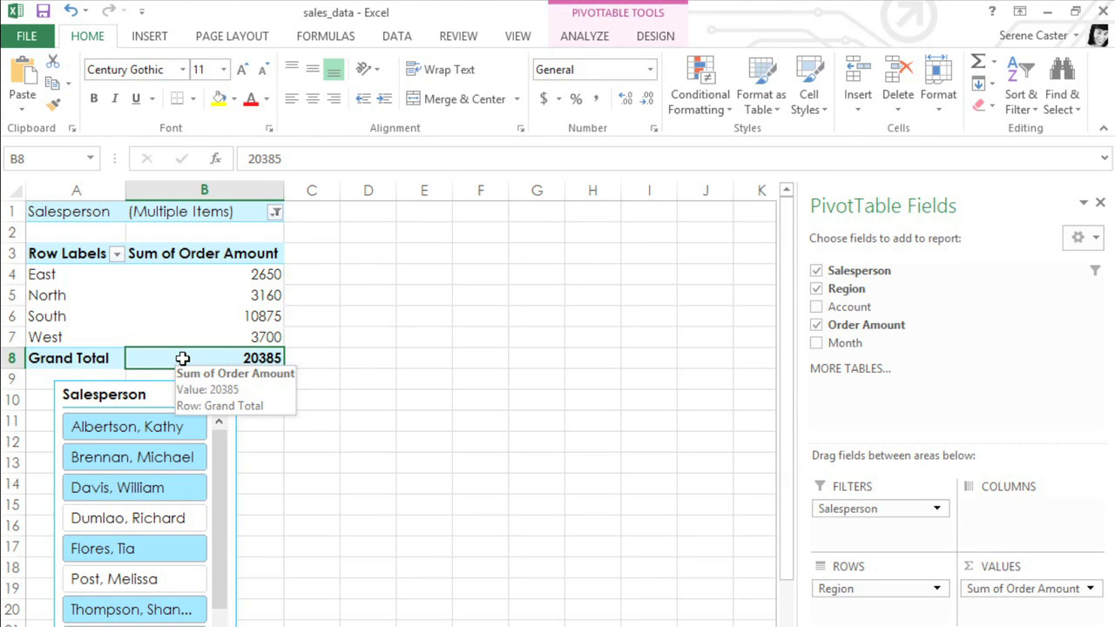
click(153, 38)
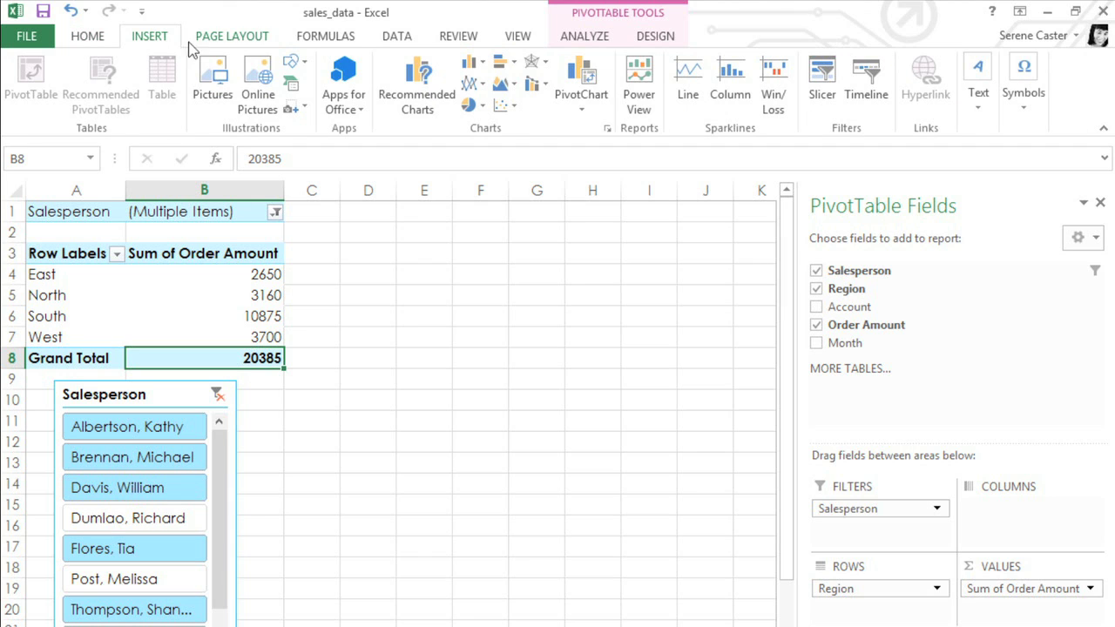
click(581, 79)
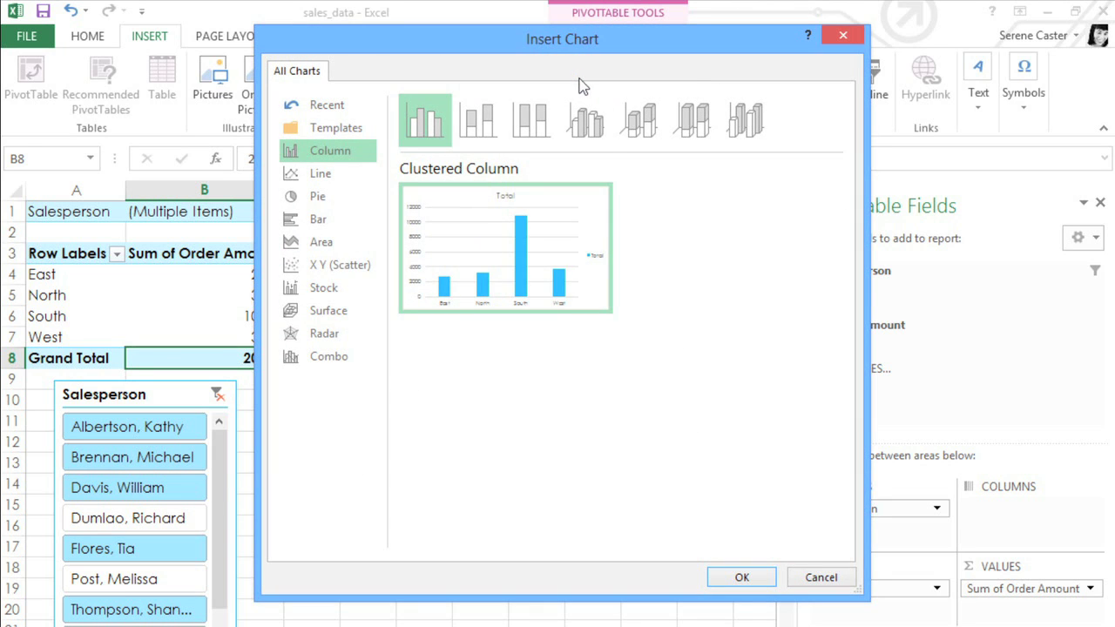
Insert a 3-D Clustered Column PivotChart plotting the four regional totals.
click(595, 122)
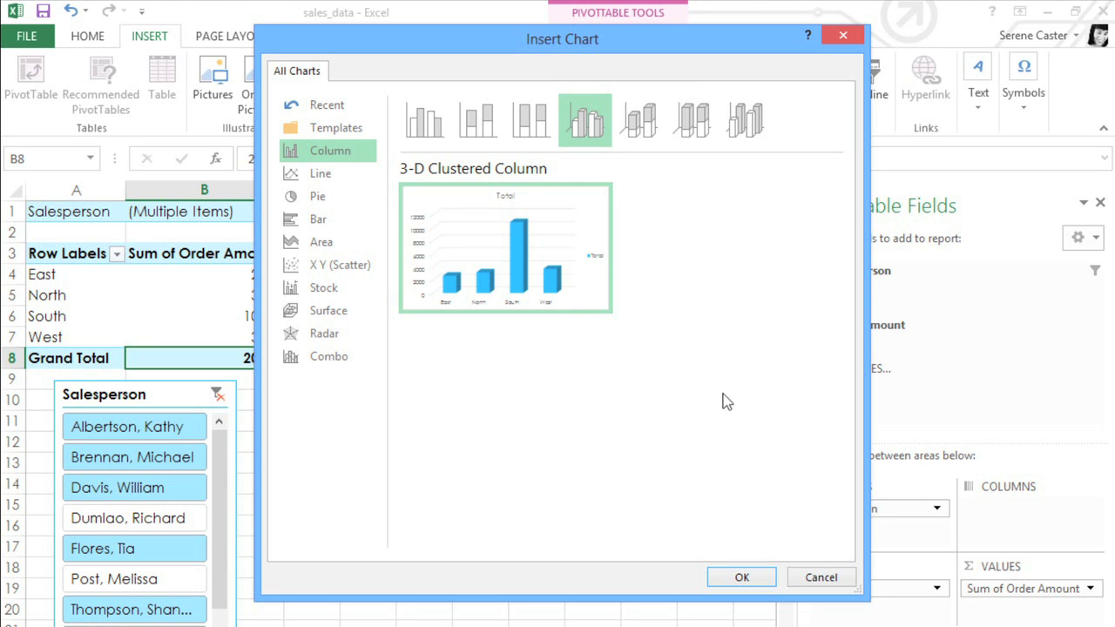
click(745, 576)
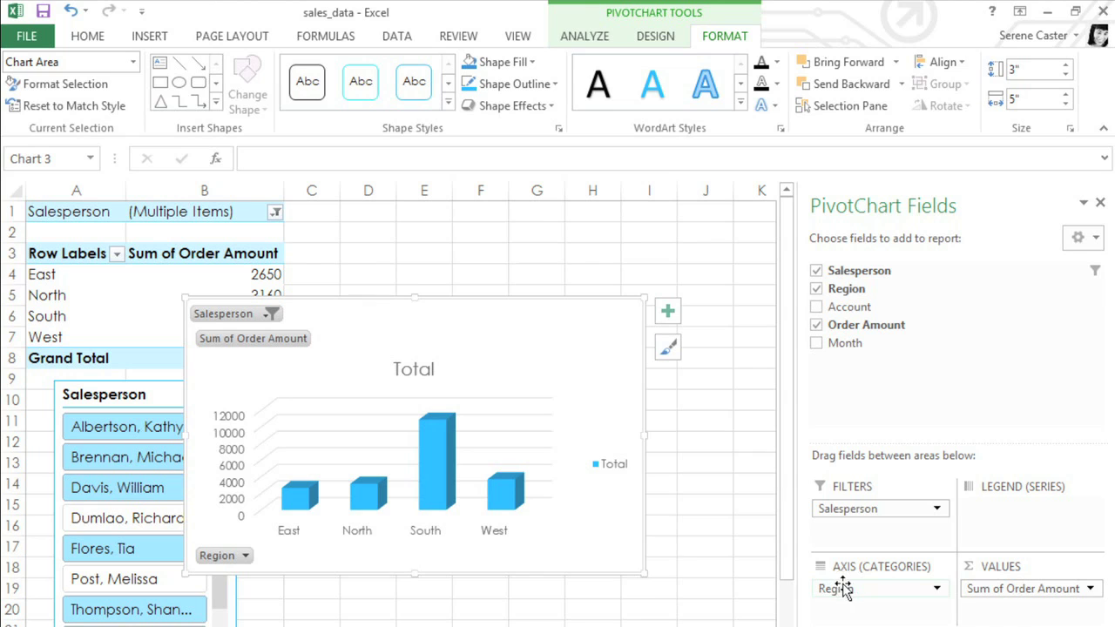
Remove Region from the chart, put Salesperson on the axis and Month in the legend.
drag(841, 588, 911, 408)
drag(887, 508, 881, 588)
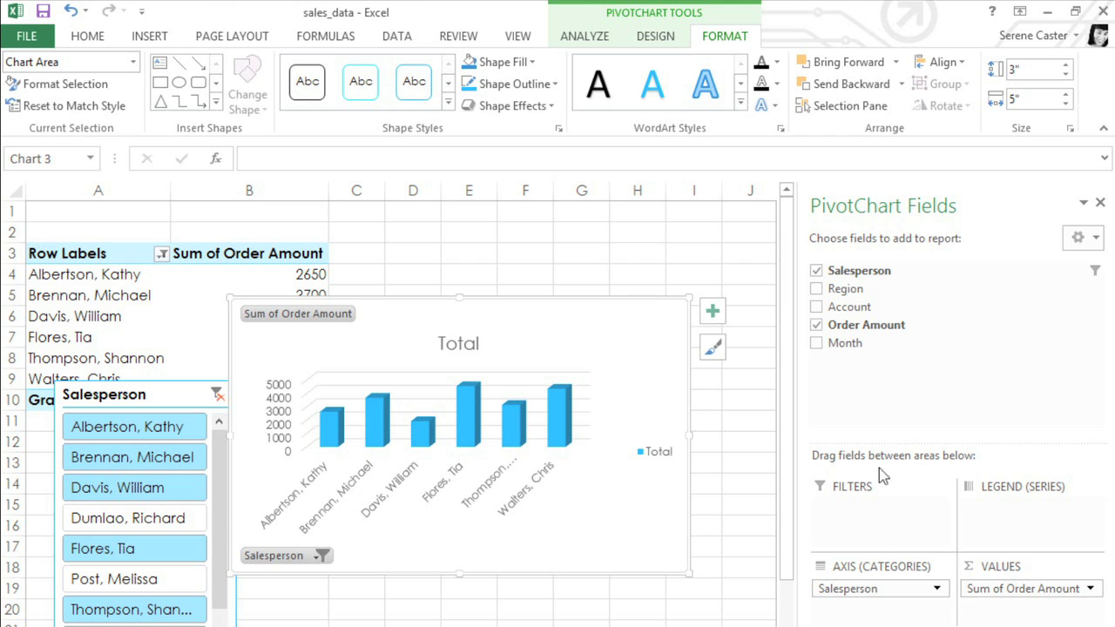
drag(856, 346, 993, 514)
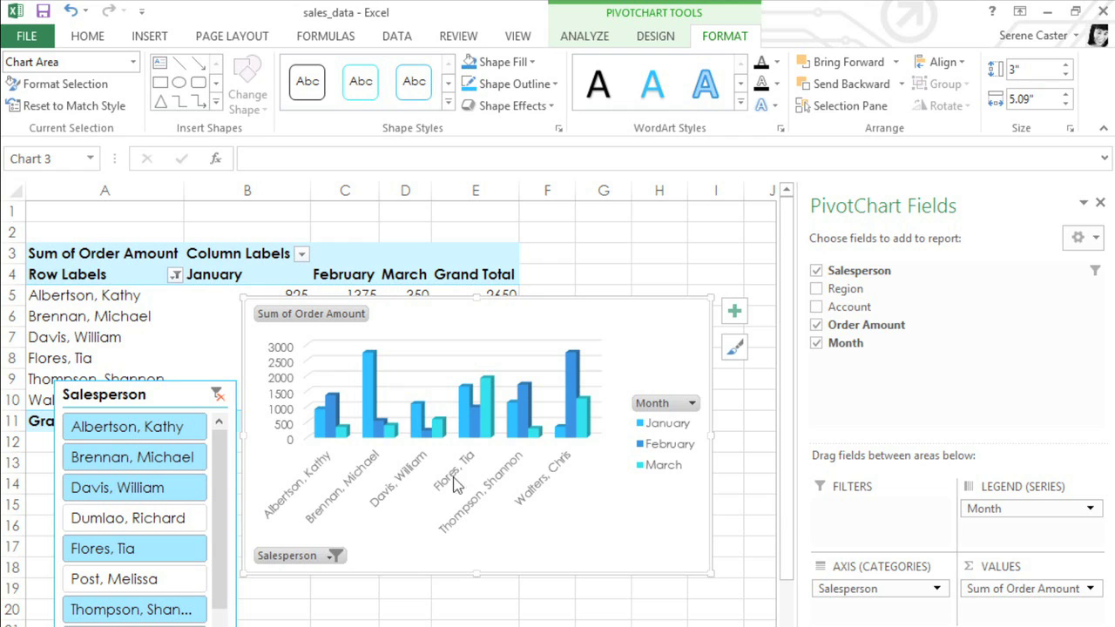
Filter the slicer down to the first four salespeople.
click(178, 431)
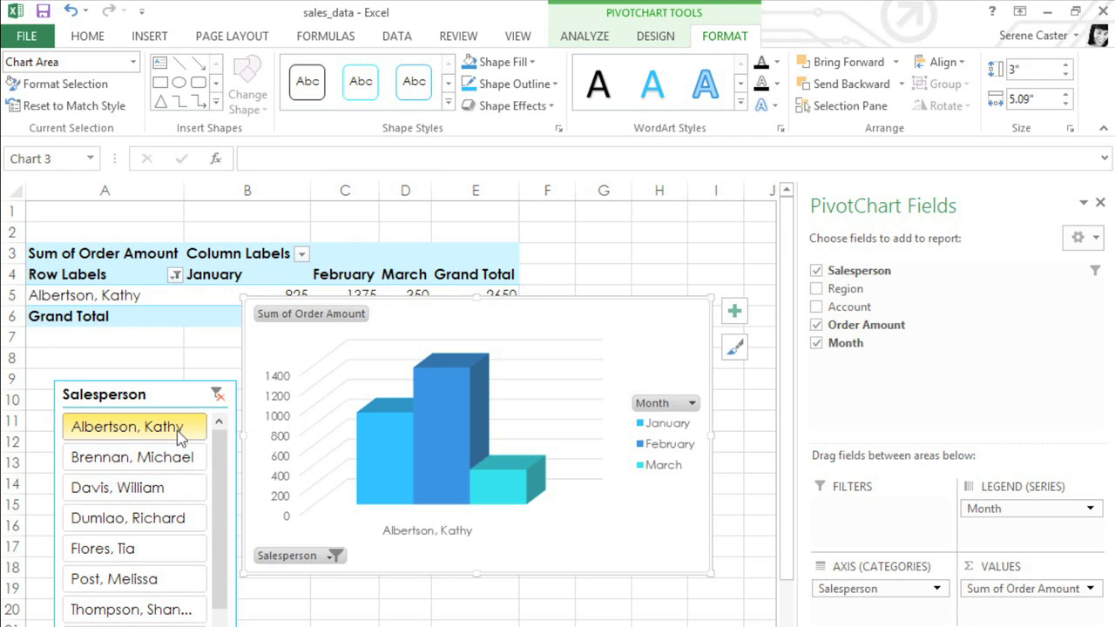
click(178, 461)
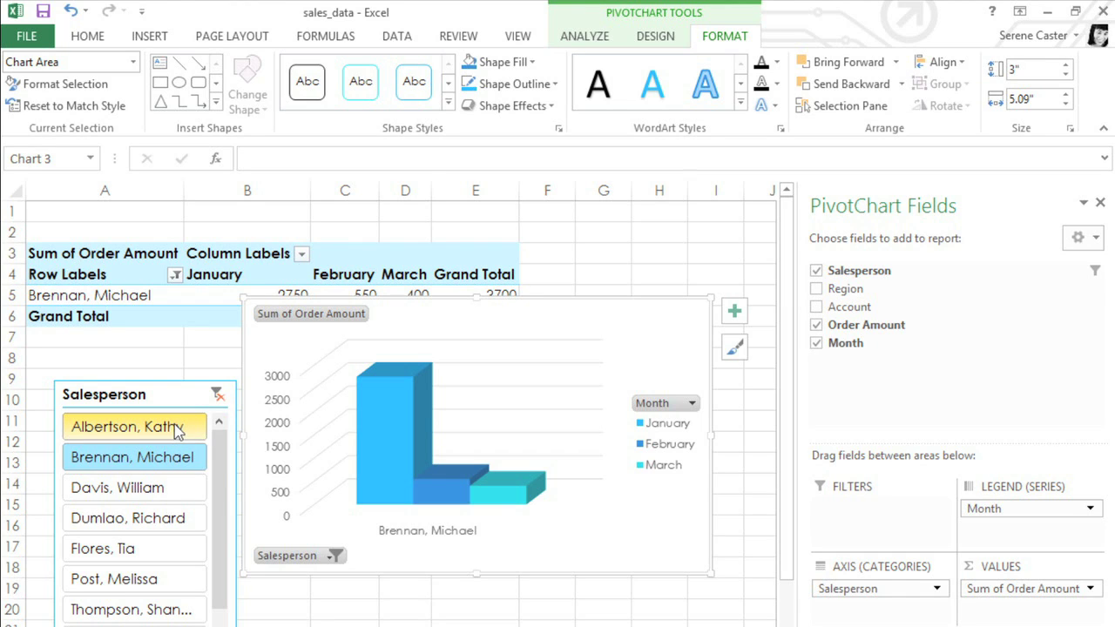
drag(179, 427, 178, 519)
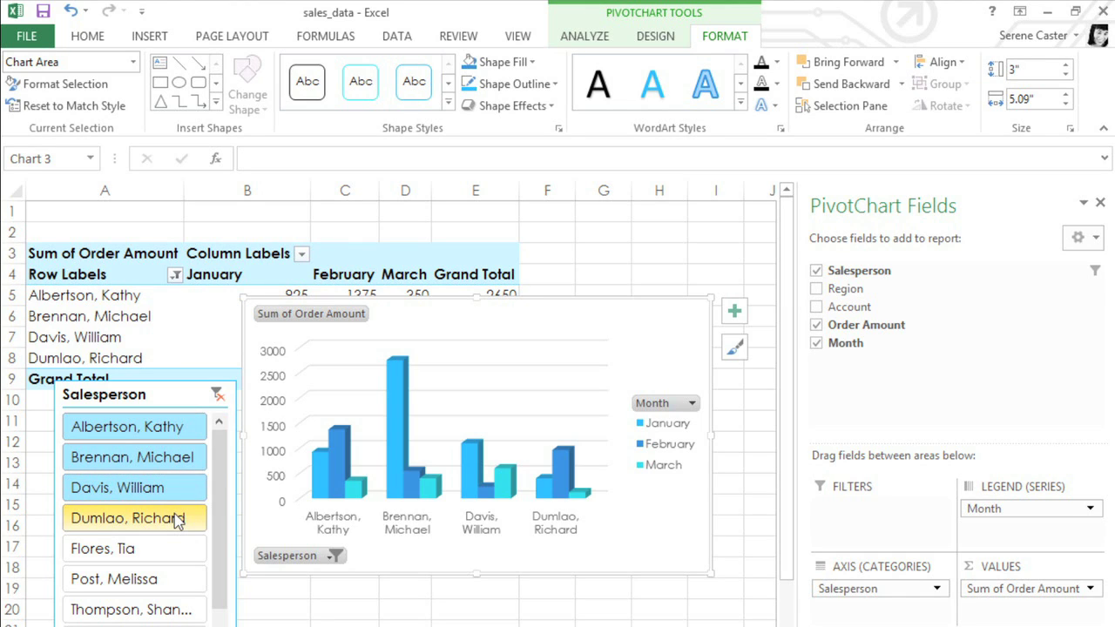